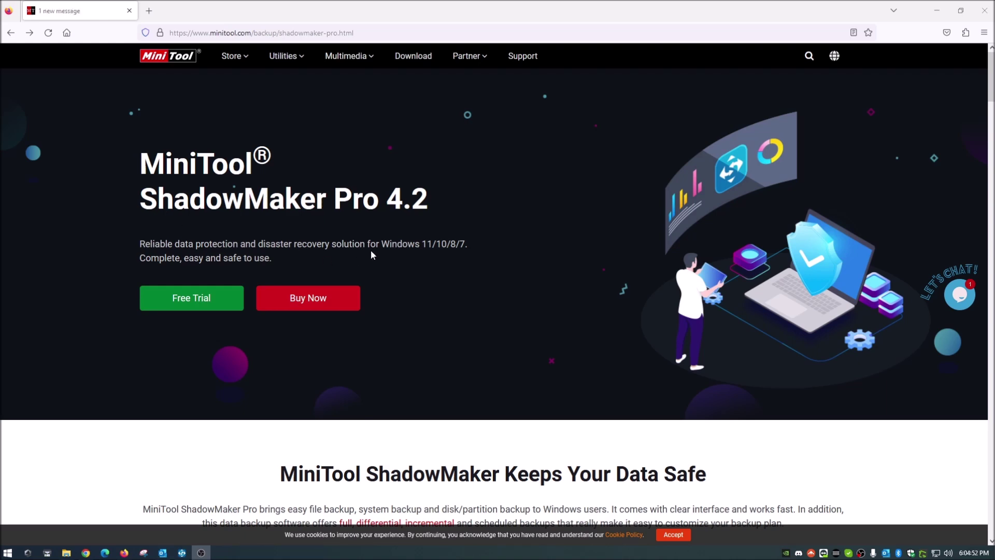
Jump to the 'Compare MiniTool ShadowMaker Editions' table on the ShadowMaker Pro page
{"action": "left_click", "coordinate": [303, 300]}
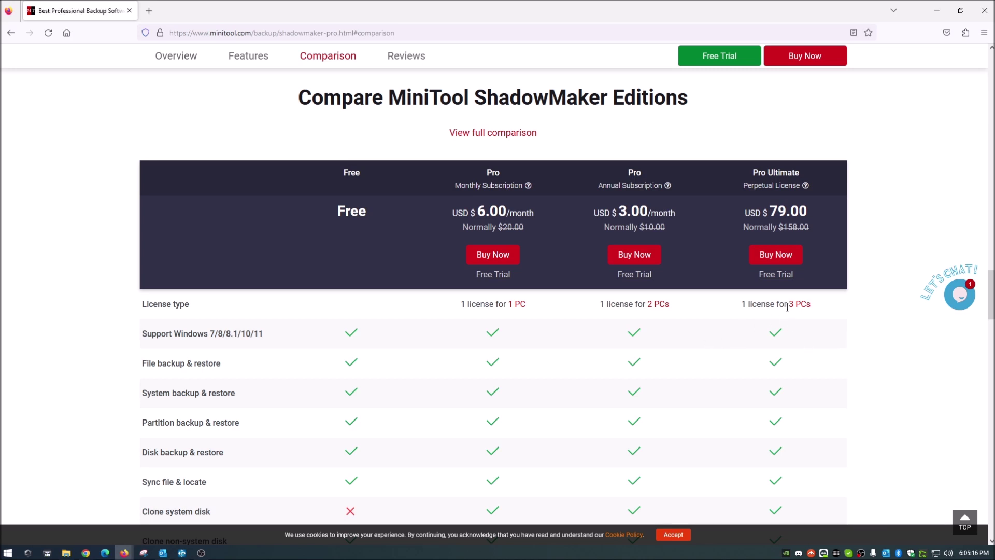
Highlight the Pro Ultimate, 2 PCs and 1 PC licence counts in the comparison table
{"action": "left_click_drag", "start_coordinate": [787, 307], "coordinate": [807, 306]}
{"action": "left_click_drag", "start_coordinate": [648, 307], "coordinate": [676, 306]}
{"action": "left_click_drag", "start_coordinate": [510, 306], "coordinate": [528, 307]}
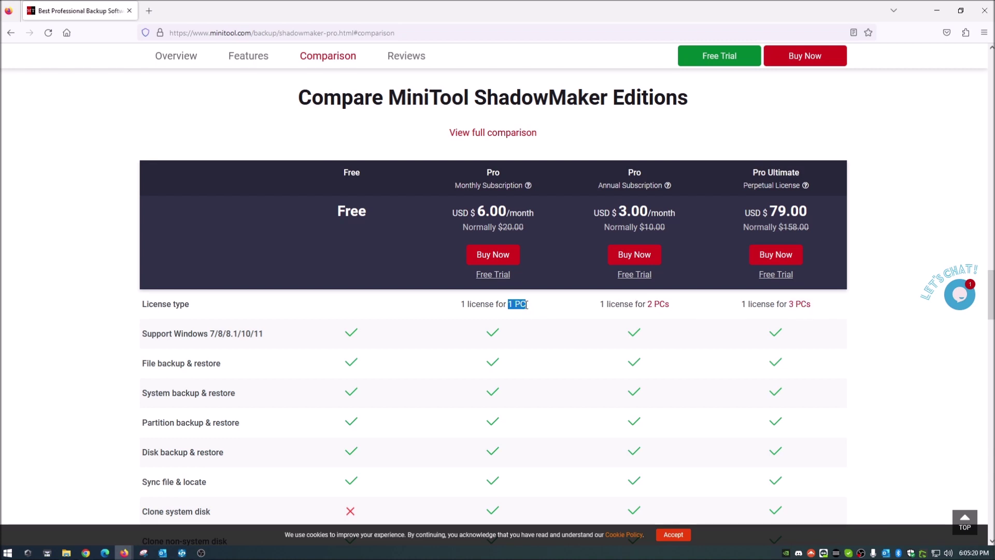
{"action": "left_click", "coordinate": [361, 318]}
Scroll through the comparison rows, return to the page banner, and minimize Firefox
{"action": "scroll", "coordinate": [508, 355], "scroll_direction": "down", "scroll_amount": 6}
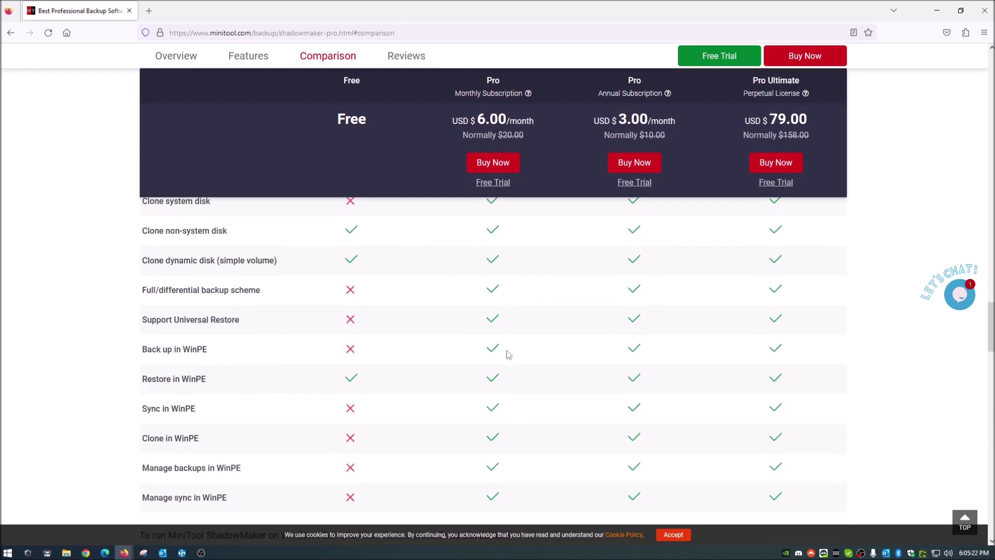
{"action": "scroll", "coordinate": [509, 355], "scroll_direction": "down", "scroll_amount": 1}
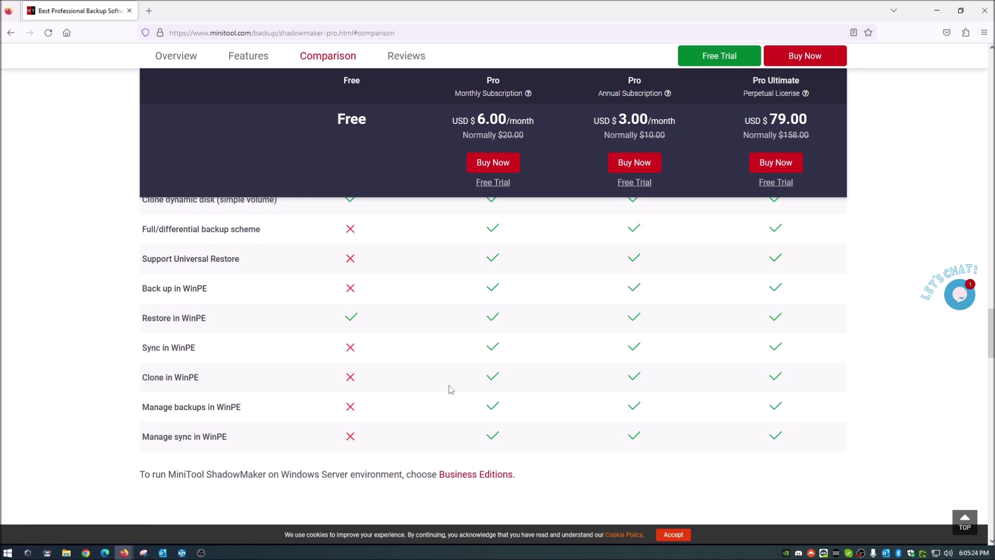
{"action": "scroll", "coordinate": [449, 387], "scroll_direction": "up", "scroll_amount": 15}
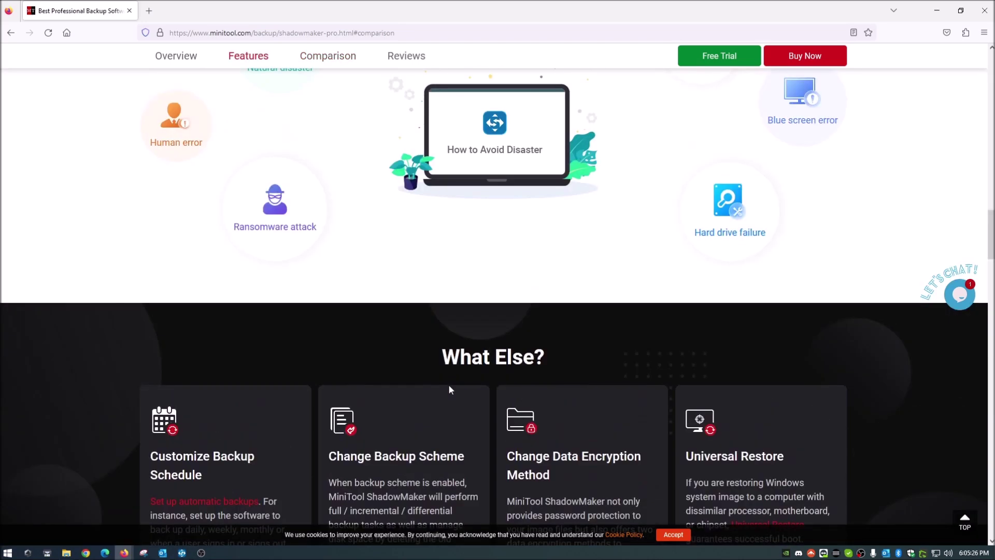
{"action": "scroll", "coordinate": [448, 386], "scroll_direction": "up", "scroll_amount": 7}
{"action": "scroll", "coordinate": [542, 356], "scroll_direction": "down", "scroll_amount": 18}
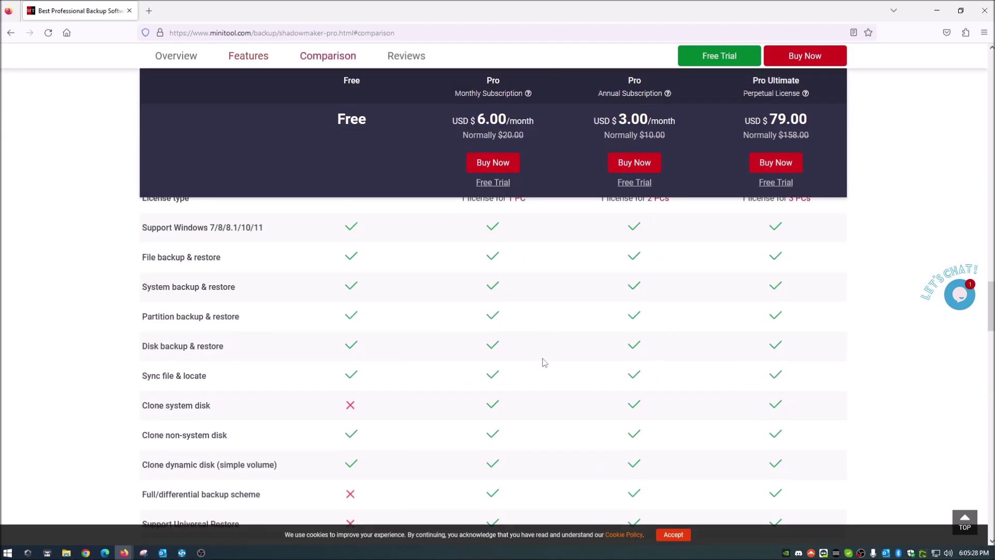
{"action": "scroll", "coordinate": [889, 378], "scroll_direction": "up", "scroll_amount": 5}
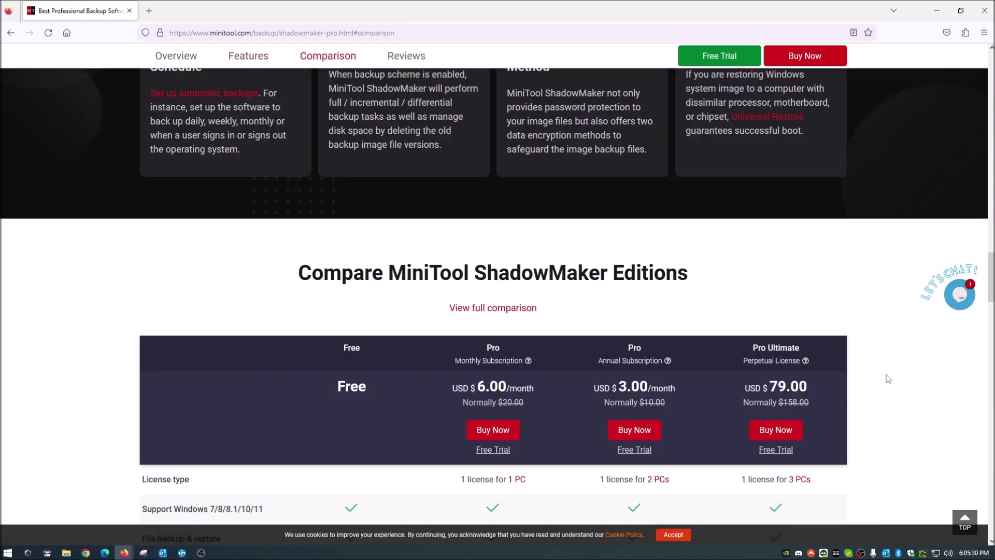
{"action": "scroll", "coordinate": [888, 379], "scroll_direction": "up", "scroll_amount": 20}
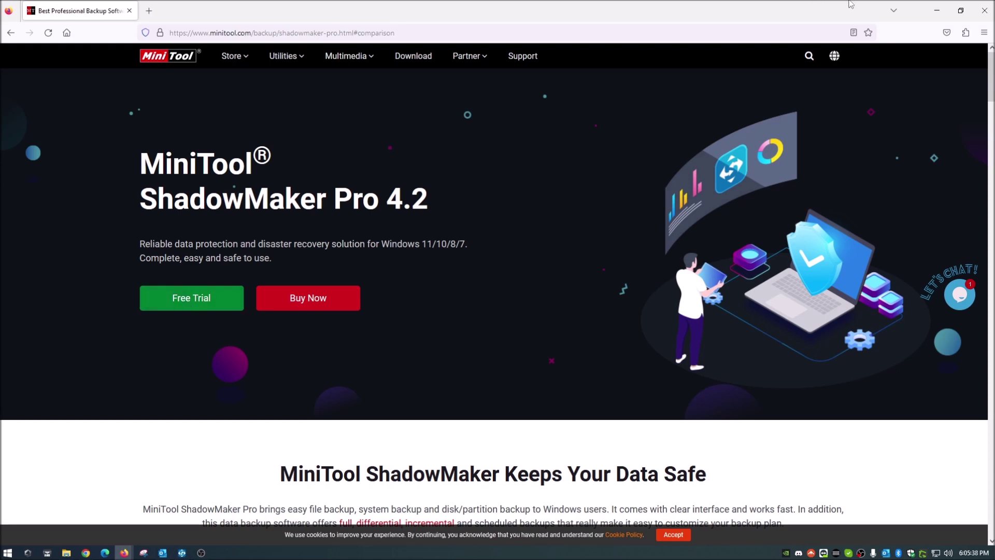
{"action": "left_click", "coordinate": [936, 11]}
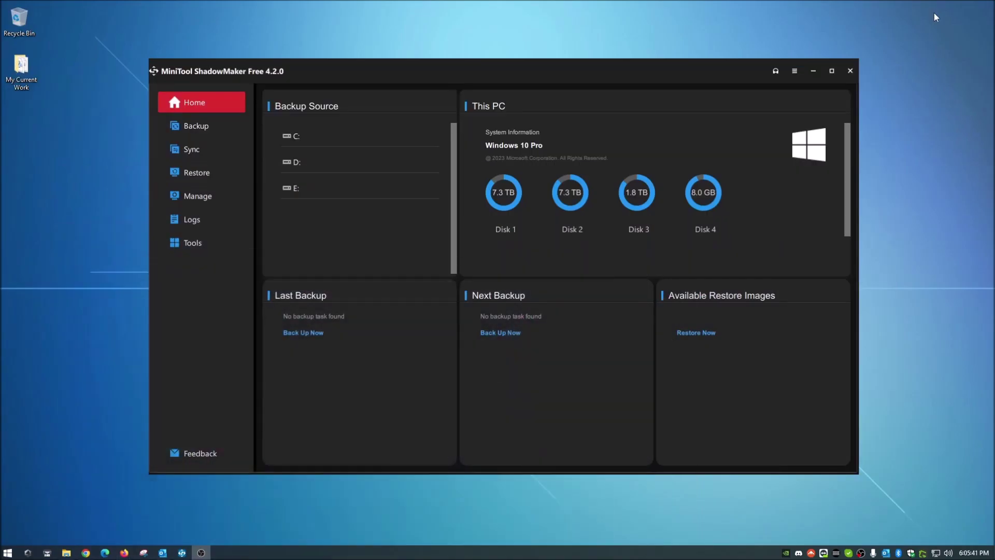
Activate the MiniTool ShadowMaker Home window and nudge it slightly into place
{"action": "left_click", "coordinate": [365, 71]}
{"action": "left_click_drag", "start_coordinate": [366, 78], "coordinate": [363, 81]}
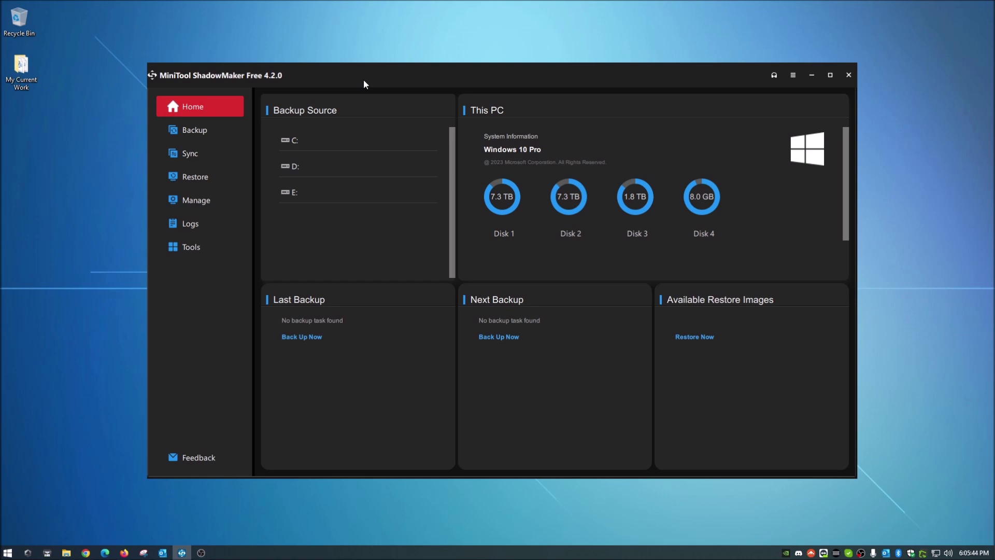
{"action": "left_click_drag", "start_coordinate": [364, 81], "coordinate": [366, 68]}
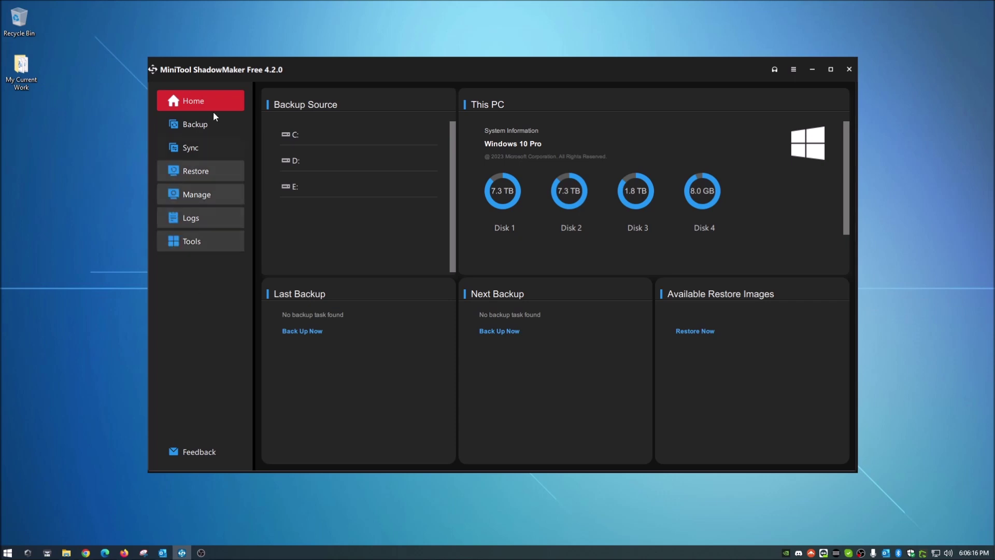
Browse the Backup, Sync and Restore pages, ending on the Manage page
{"action": "left_click", "coordinate": [204, 125]}
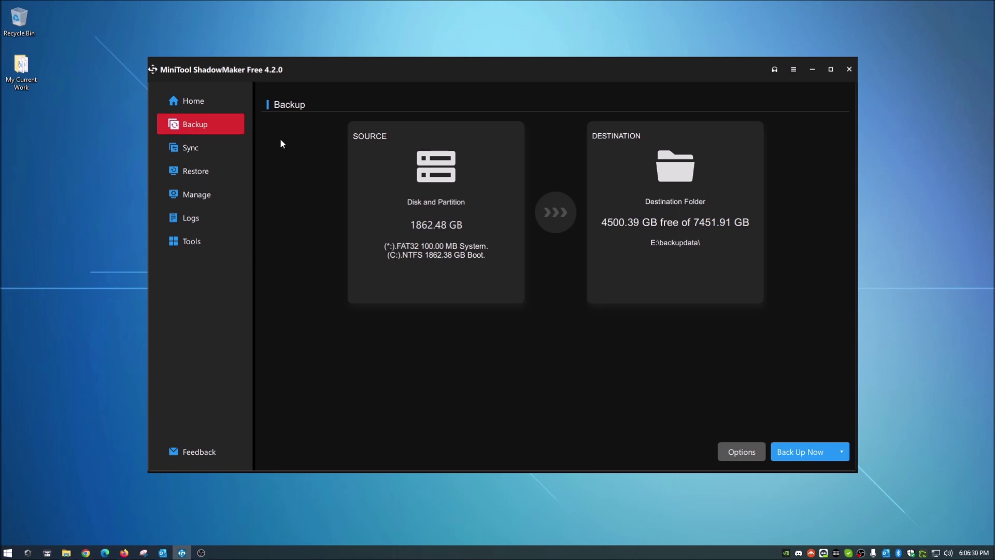
{"action": "left_click", "coordinate": [199, 148]}
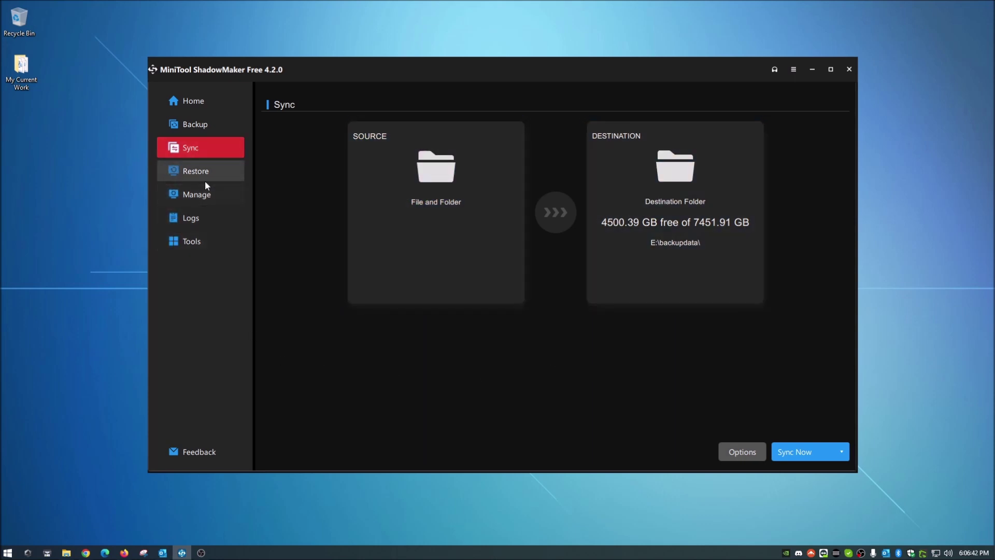
{"action": "left_click", "coordinate": [198, 172]}
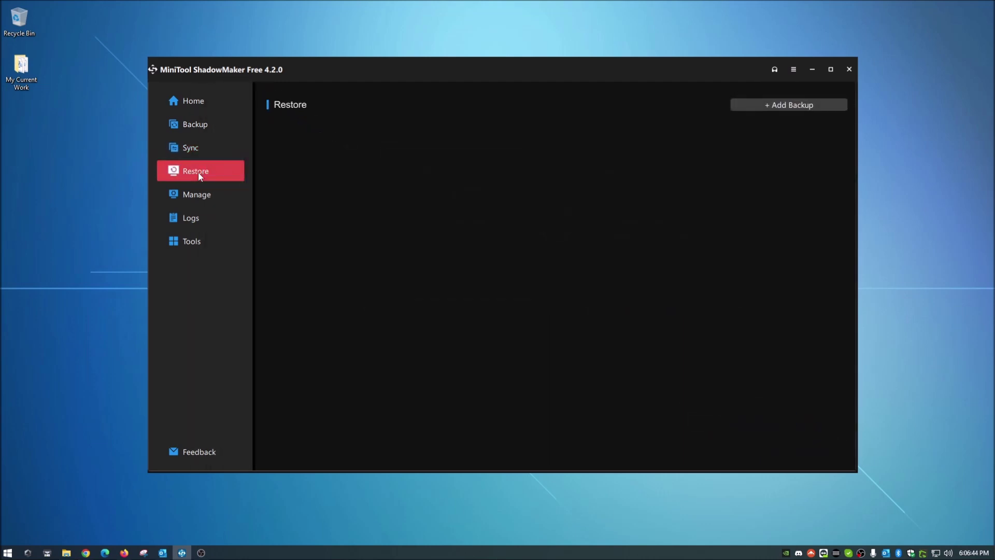
{"action": "left_click", "coordinate": [195, 200]}
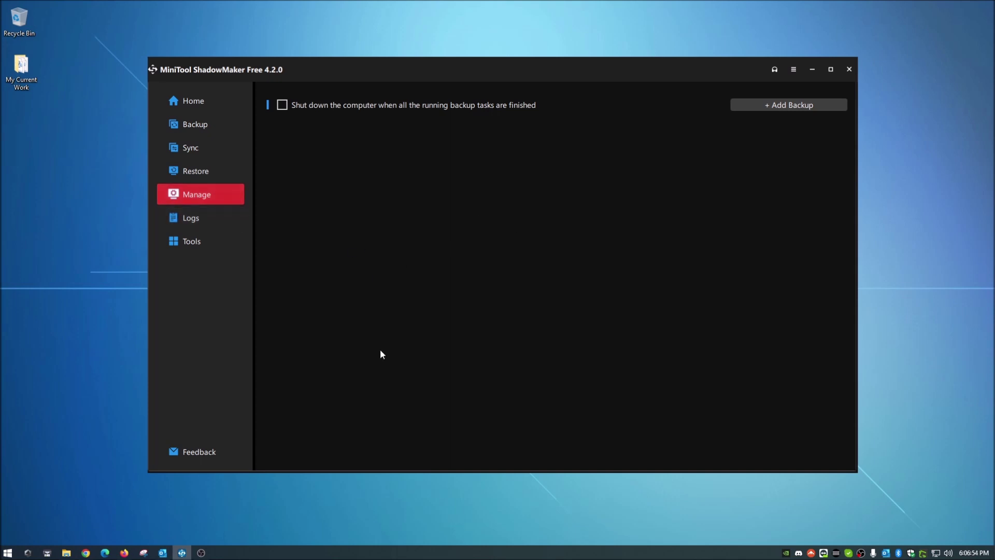
Visit the Logs and Tools pages, then return to the Backup page
{"action": "left_click", "coordinate": [213, 220]}
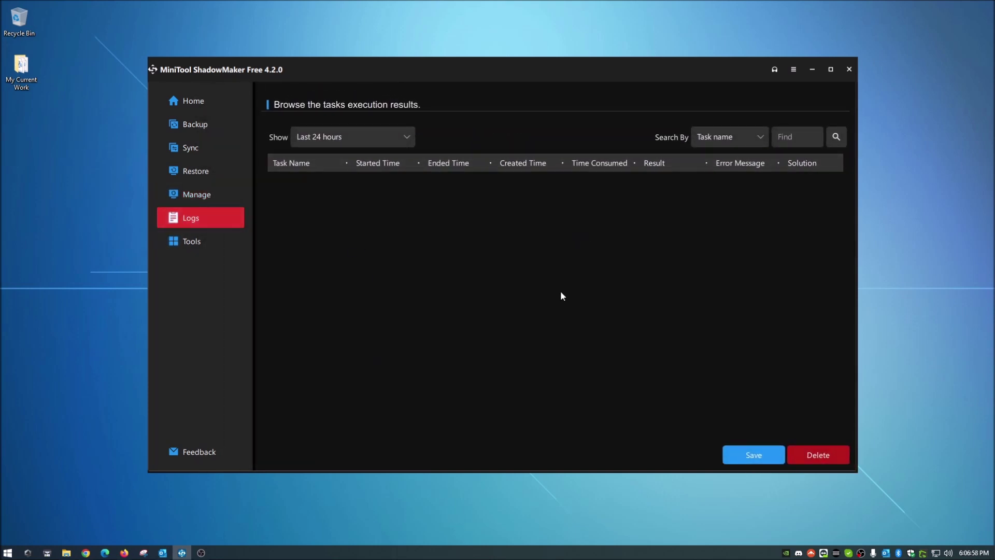
{"action": "left_click", "coordinate": [205, 244]}
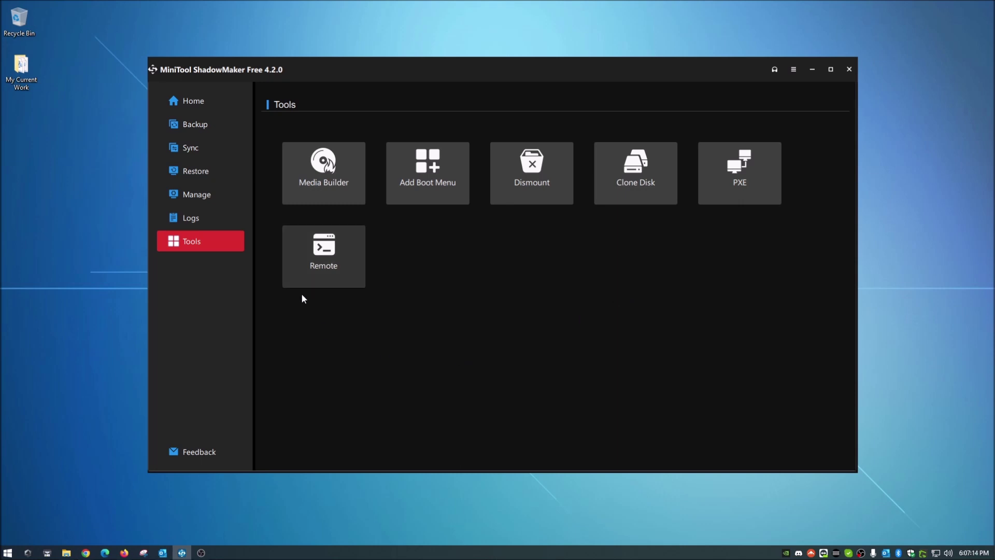
{"action": "left_click", "coordinate": [203, 125]}
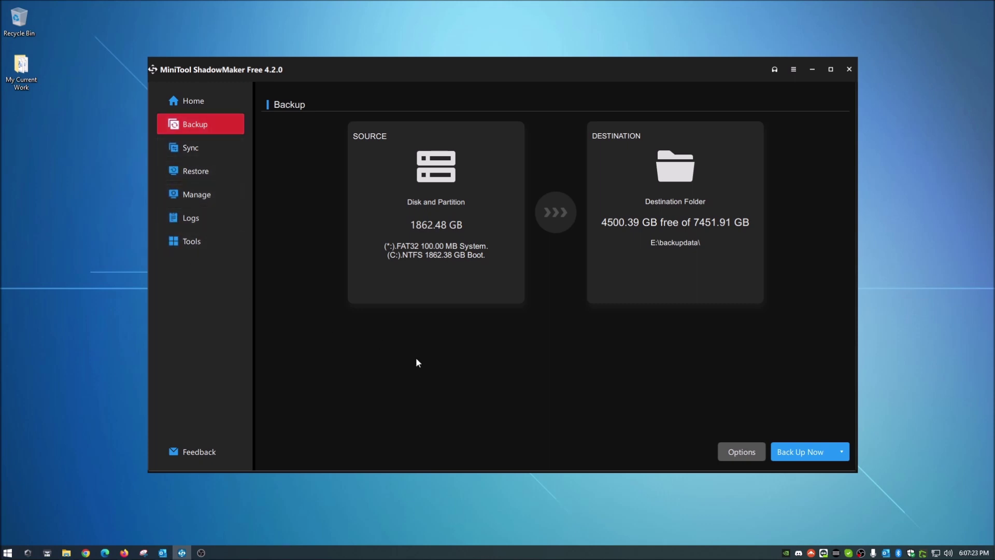
{"action": "left_click", "coordinate": [25, 67]}
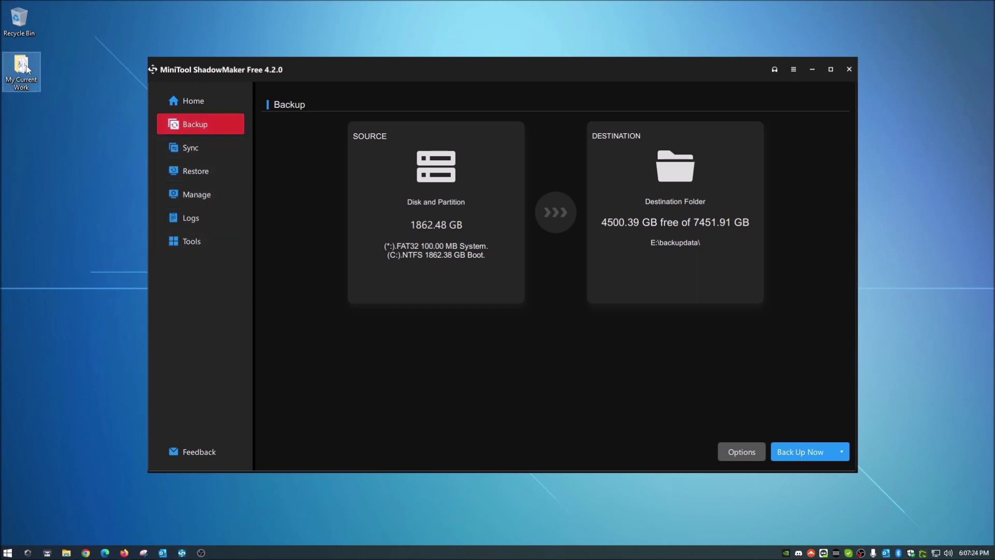
{"action": "double_click", "coordinate": [26, 68]}
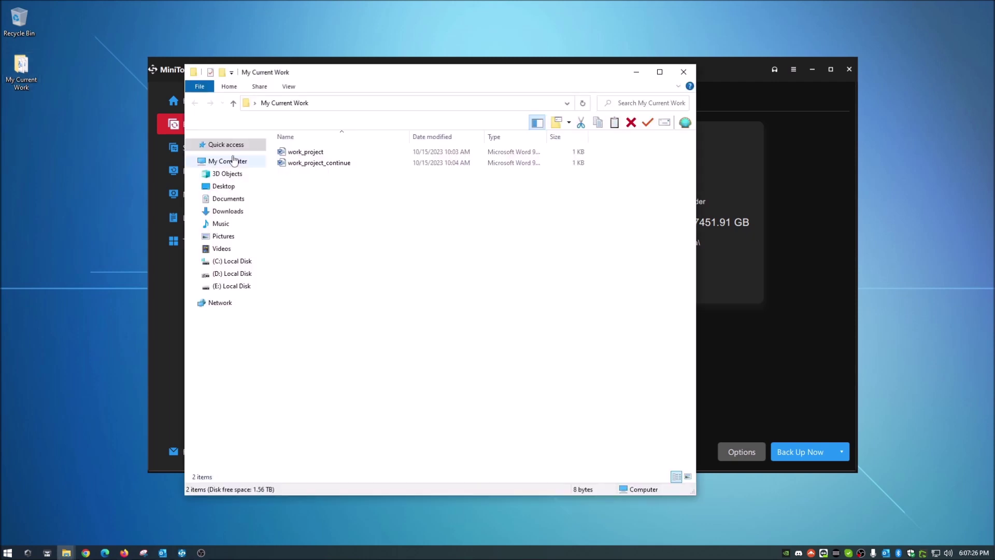
{"action": "left_click", "coordinate": [682, 72]}
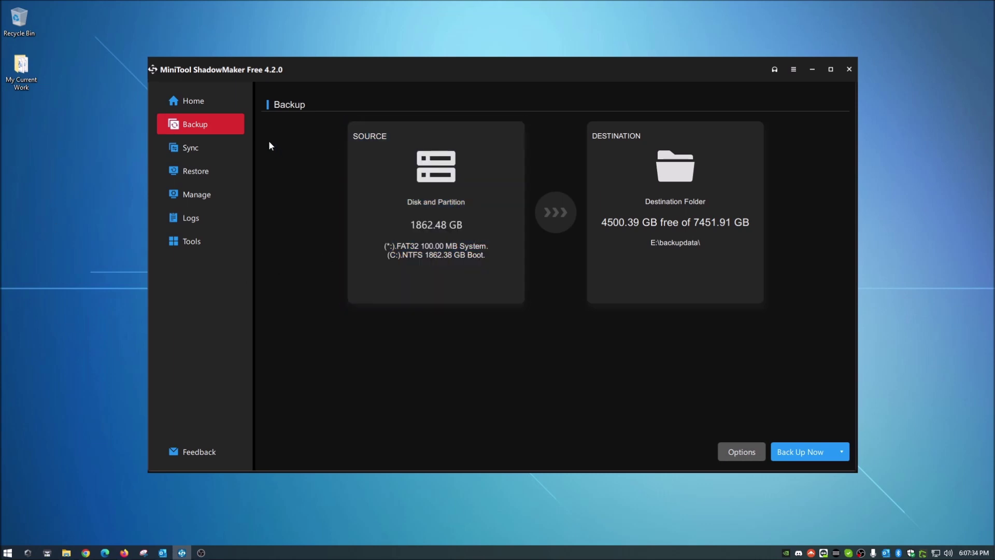
Choose Folders and Files and select C:\Users\<profile>\Desktop\My Current Work as the backup source
{"action": "left_click", "coordinate": [207, 126]}
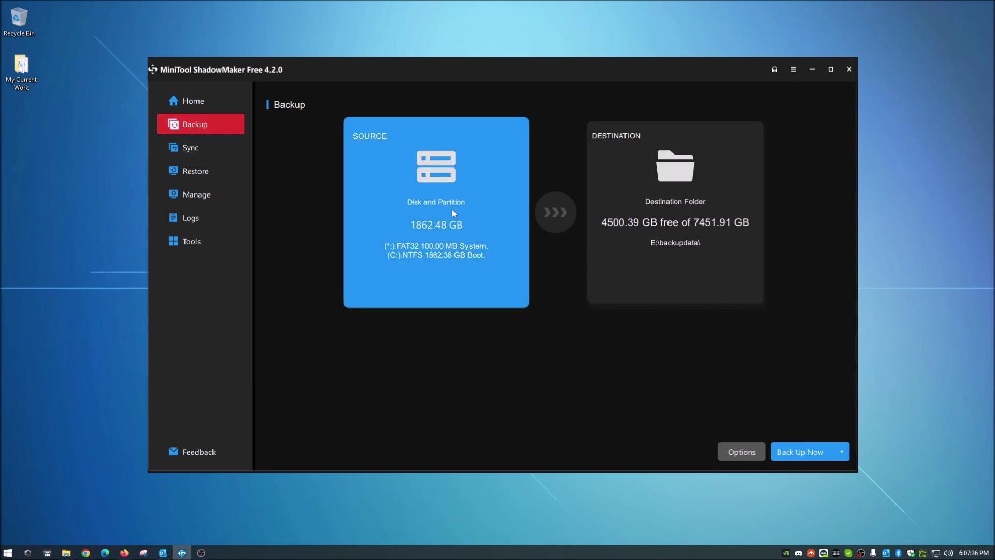
{"action": "left_click", "coordinate": [432, 204]}
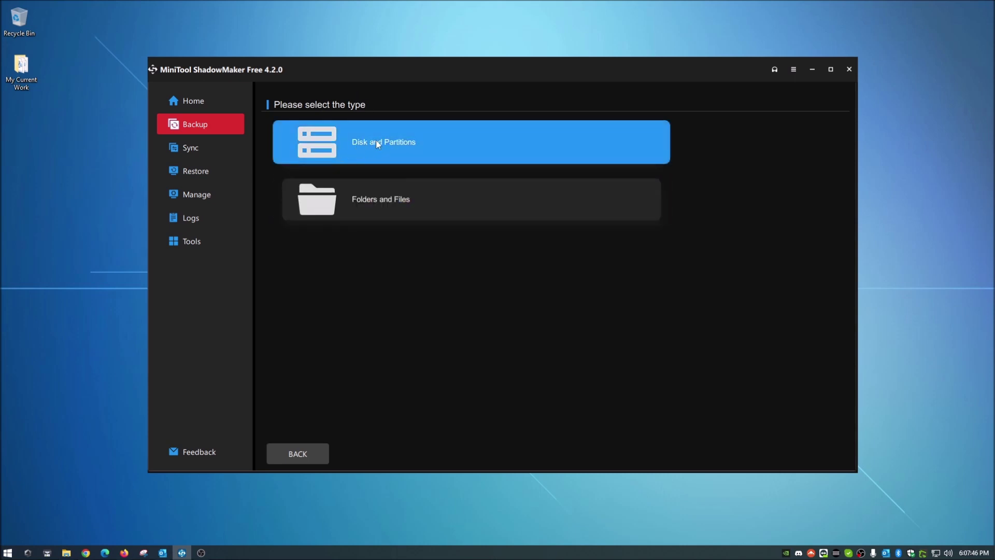
{"action": "left_click", "coordinate": [385, 208]}
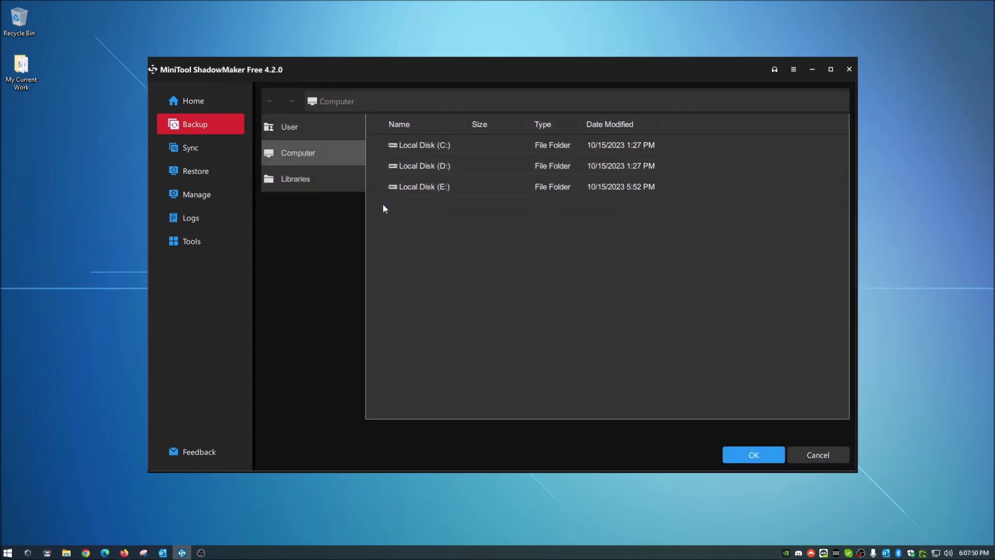
{"action": "double_click", "coordinate": [415, 146]}
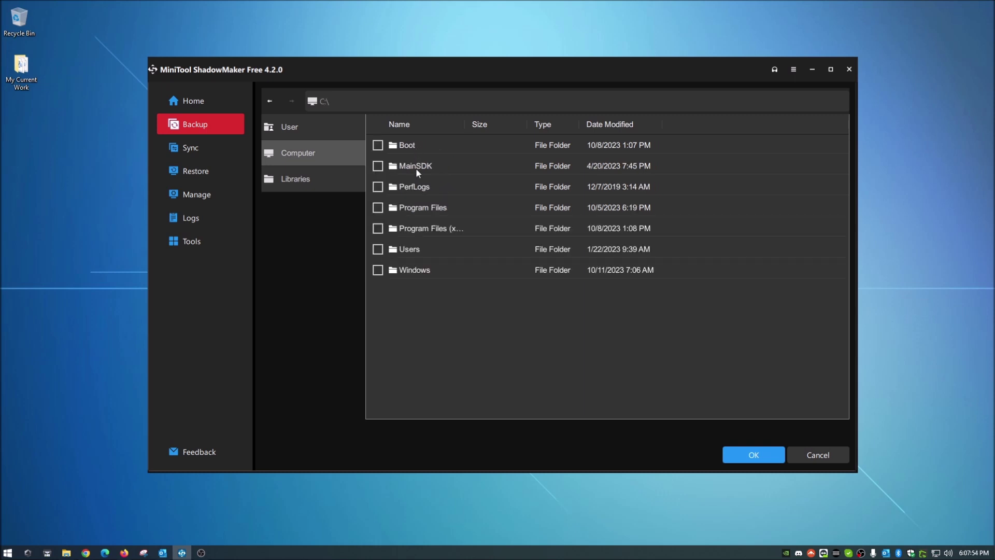
{"action": "double_click", "coordinate": [410, 250]}
{"action": "double_click", "coordinate": [412, 165]}
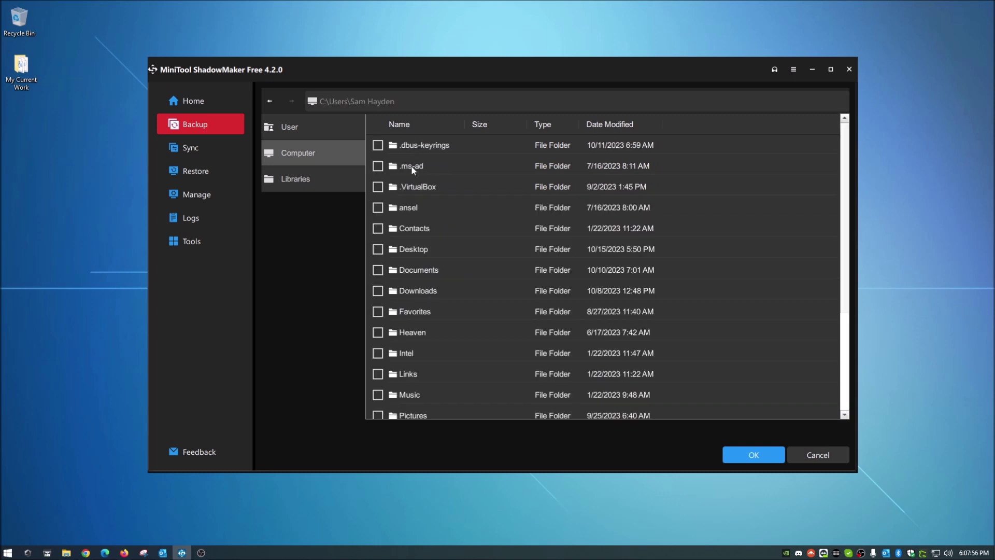
{"action": "double_click", "coordinate": [419, 249]}
{"action": "left_click", "coordinate": [377, 146]}
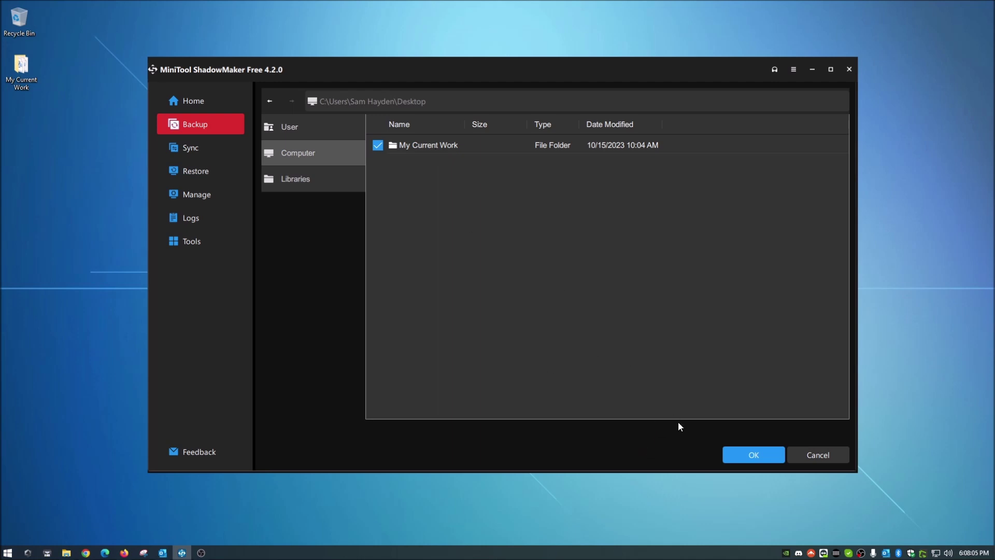
{"action": "left_click", "coordinate": [742, 455]}
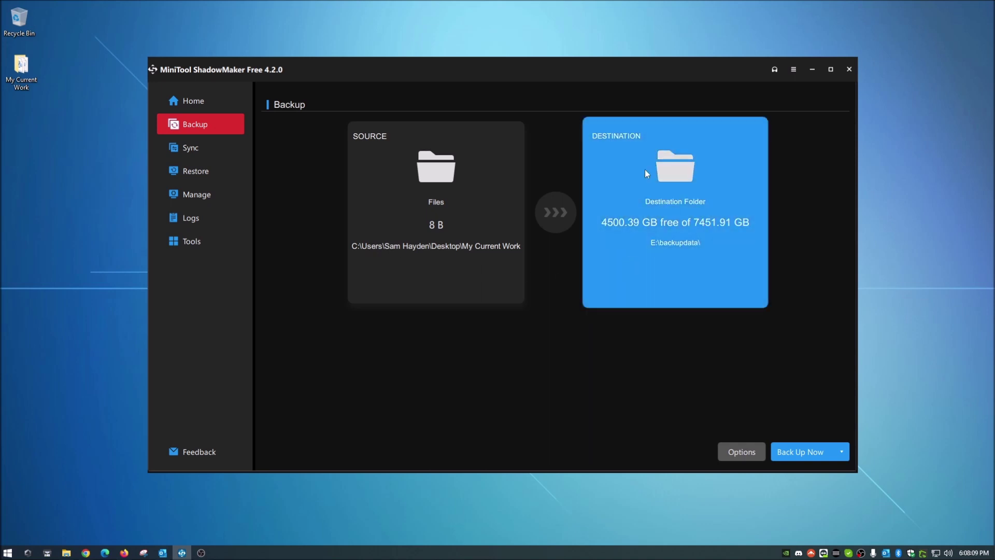
Point the backup destination at the root of Local Disk (E:)
{"action": "left_click", "coordinate": [678, 174]}
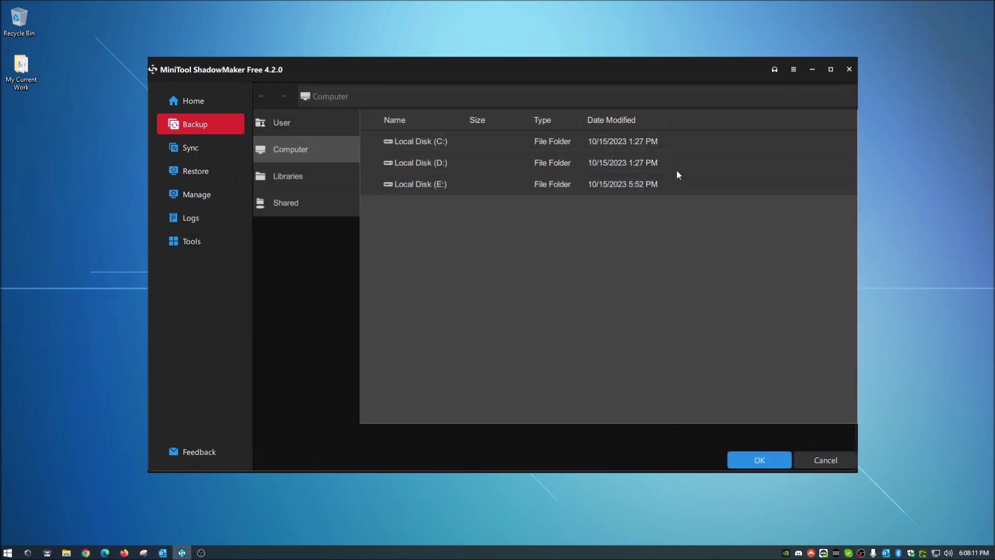
{"action": "double_click", "coordinate": [452, 185]}
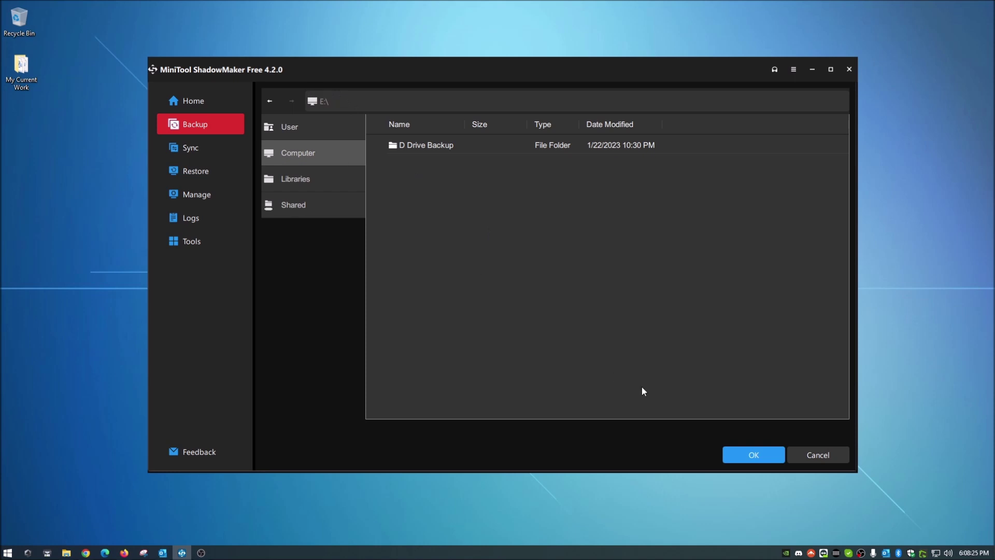
{"action": "left_click", "coordinate": [751, 457]}
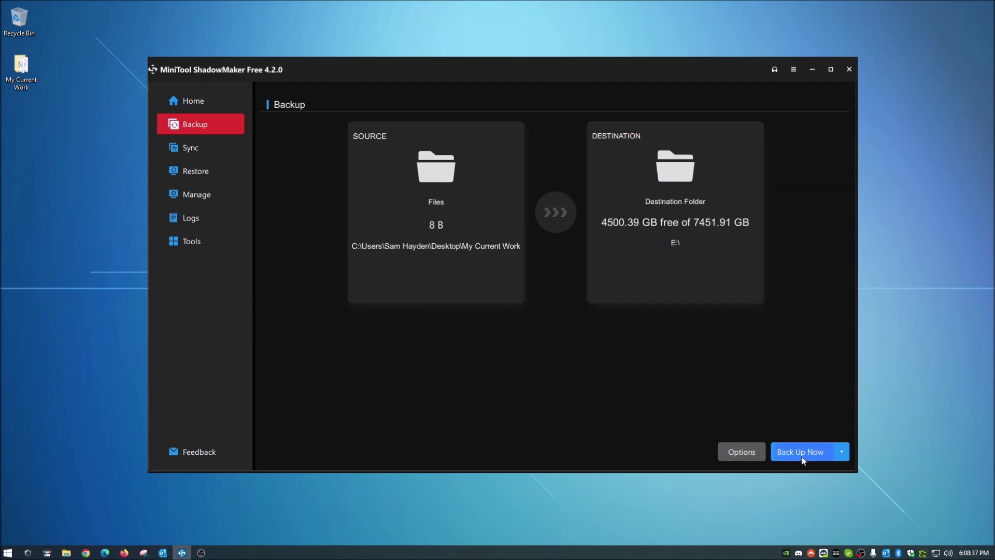
Save the My Current Work backup with Back Up Later instead of running it now
{"action": "left_click", "coordinate": [841, 450]}
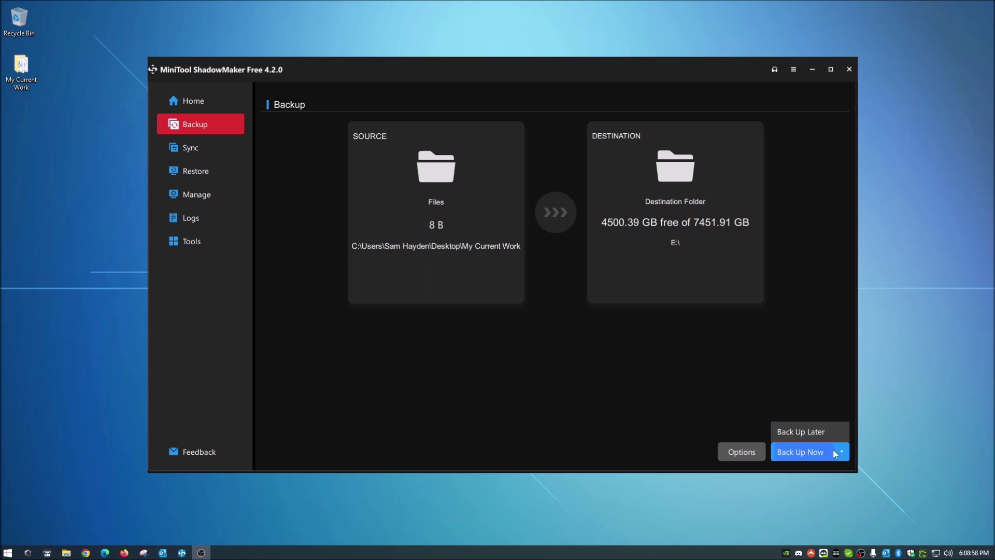
{"action": "left_click", "coordinate": [803, 430]}
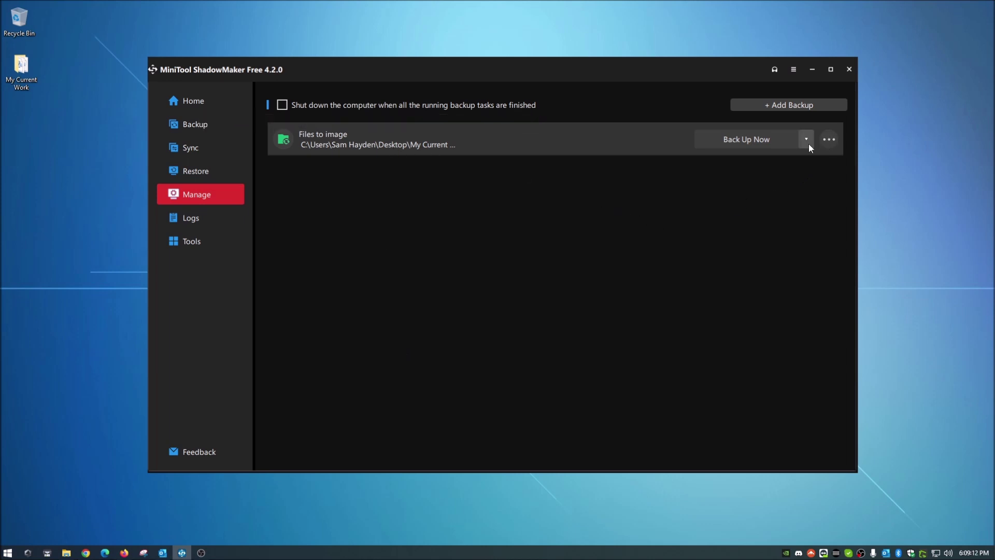
Turn on the Files to image task's schedule as Daily starting at 1:00 and save it
{"action": "left_click", "coordinate": [830, 139]}
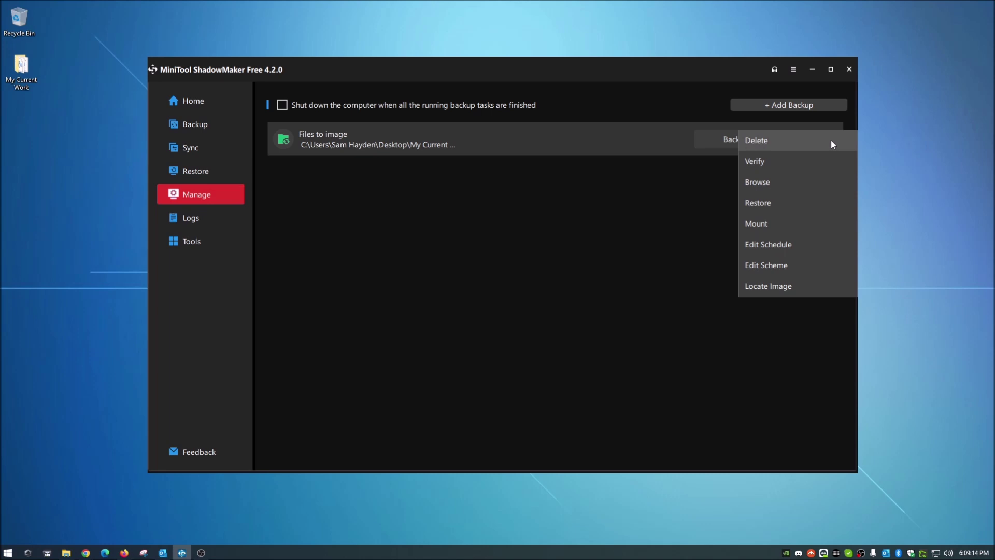
{"action": "left_click", "coordinate": [785, 244]}
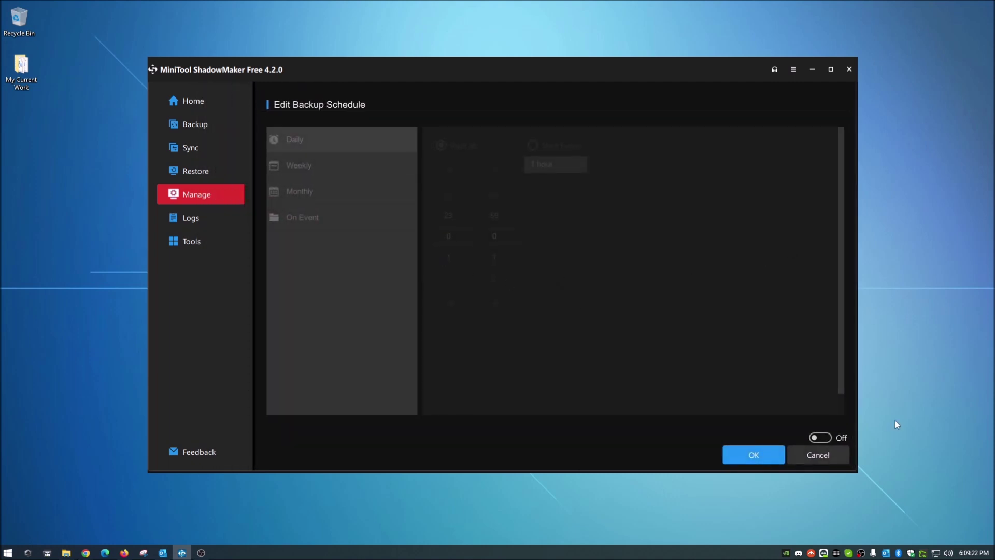
{"action": "left_click", "coordinate": [821, 438]}
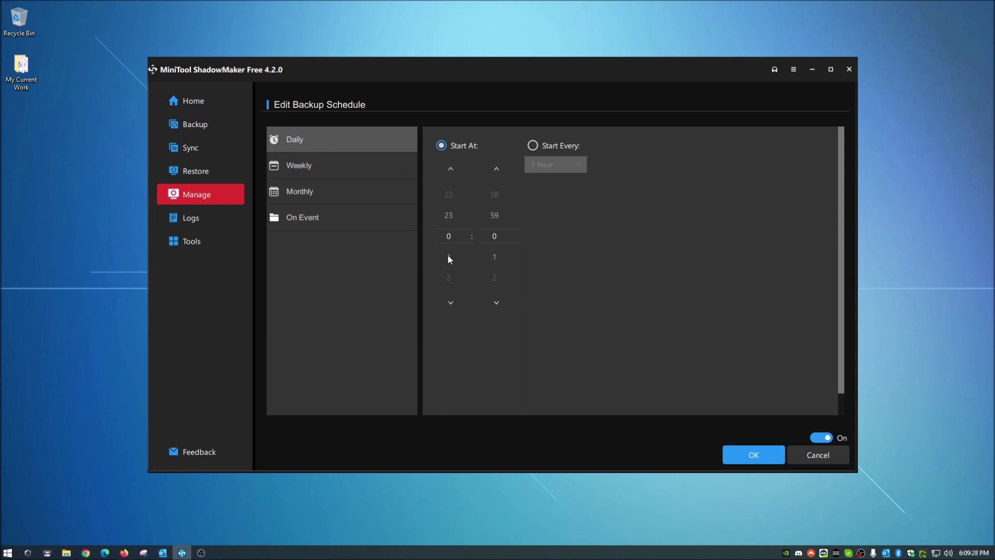
{"action": "left_click_drag", "start_coordinate": [448, 246], "coordinate": [489, 229]}
{"action": "left_click_drag", "start_coordinate": [450, 250], "coordinate": [490, 265]}
{"action": "scroll", "coordinate": [499, 221], "scroll_direction": "down", "scroll_amount": 1}
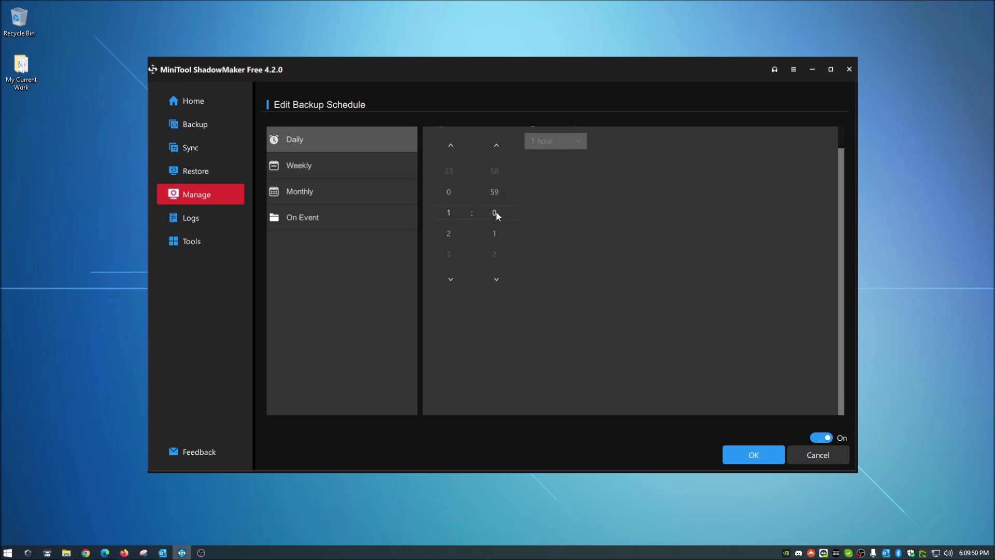
{"action": "scroll", "coordinate": [497, 211], "scroll_direction": "up", "scroll_amount": 1}
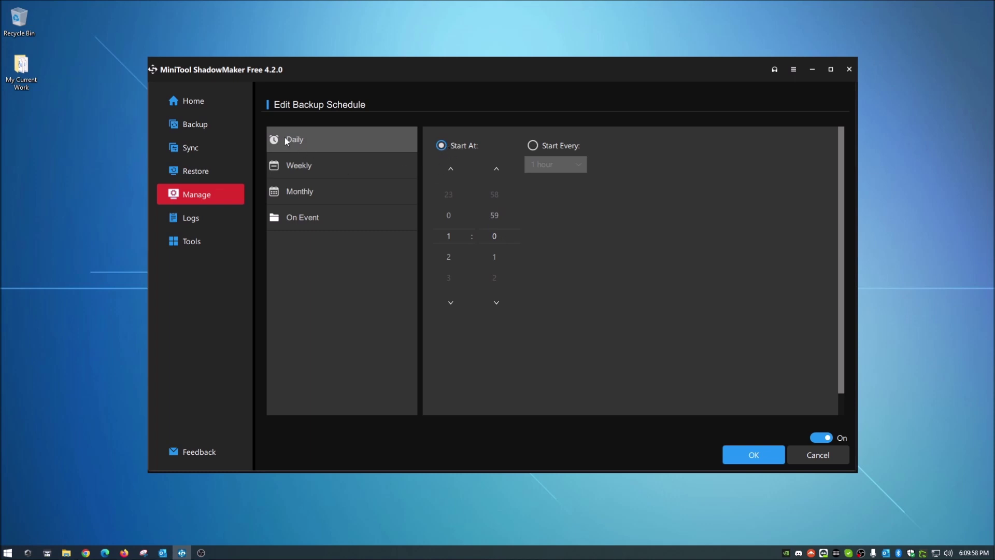
{"action": "left_click", "coordinate": [752, 452]}
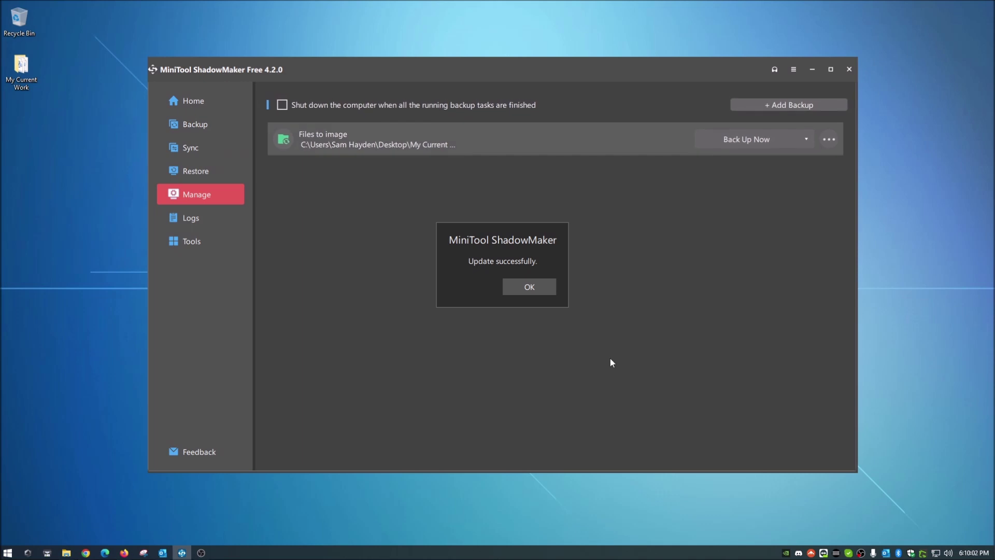
{"action": "left_click", "coordinate": [532, 291]}
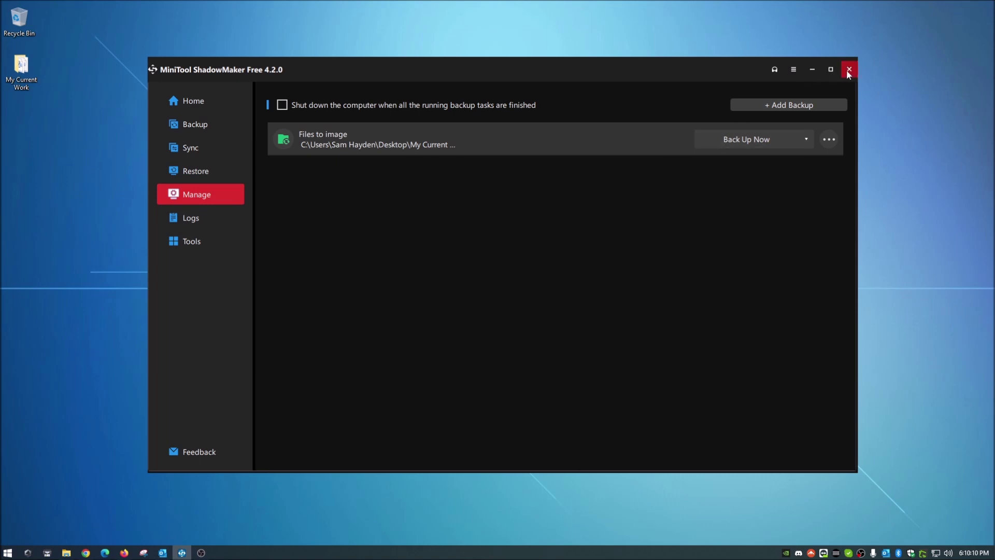
Minimize and restore ShadowMaker, then view the Logs page and the Tools page
{"action": "left_click", "coordinate": [813, 71]}
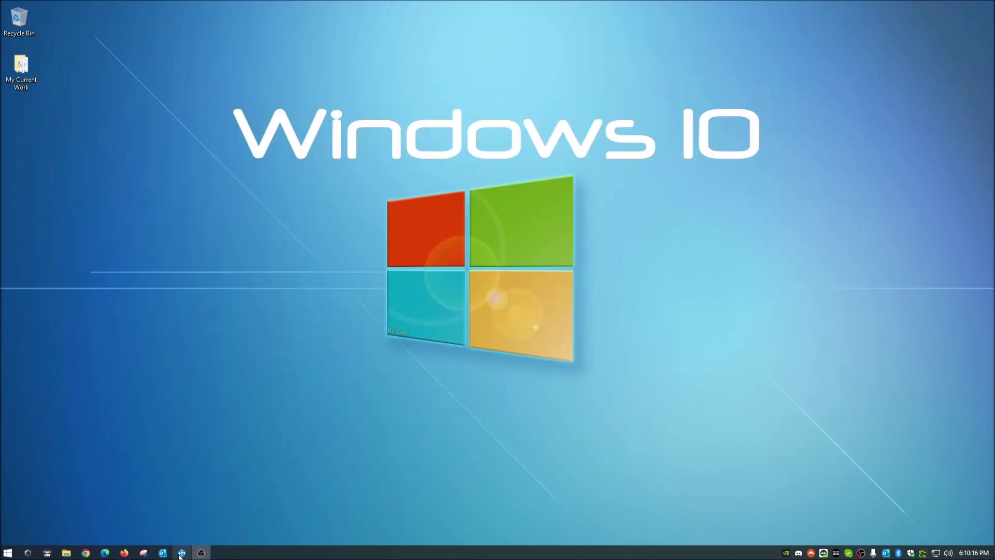
{"action": "mouse_move", "coordinate": [181, 552]}
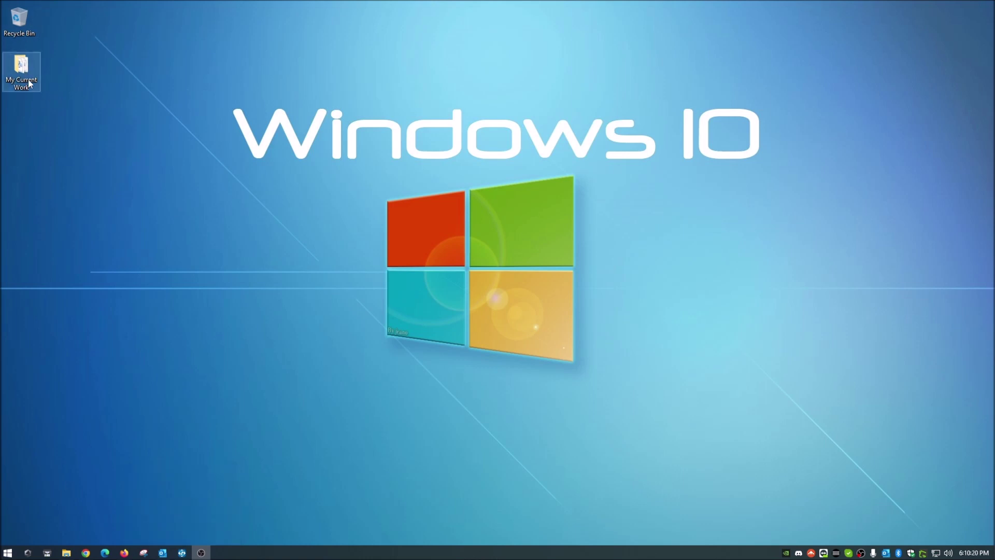
{"action": "left_click", "coordinate": [182, 554]}
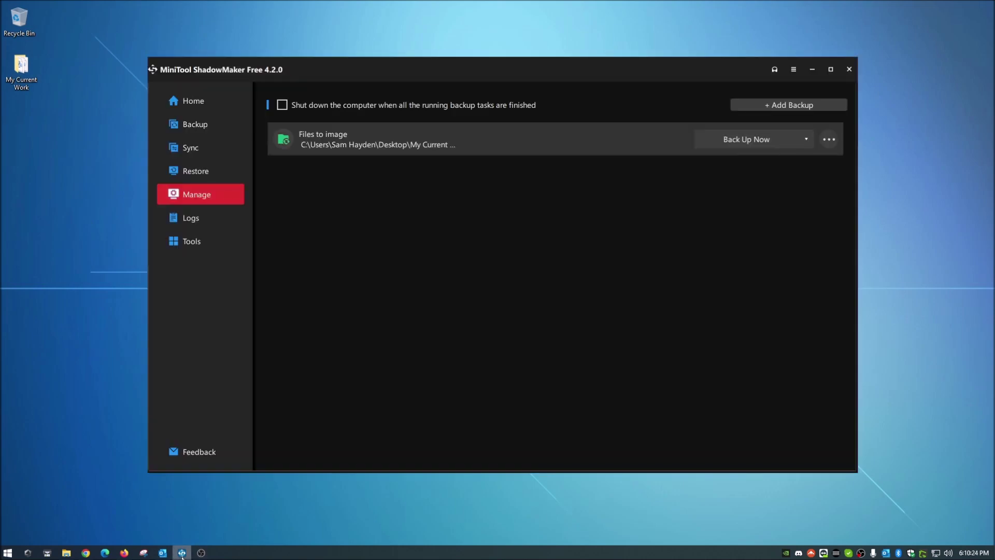
{"action": "left_click", "coordinate": [195, 219]}
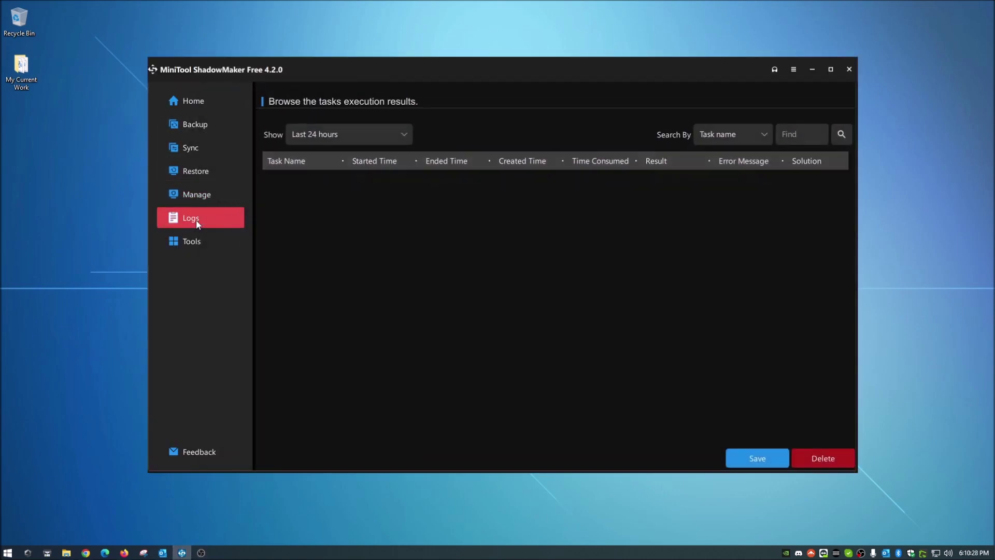
{"action": "left_click", "coordinate": [195, 251]}
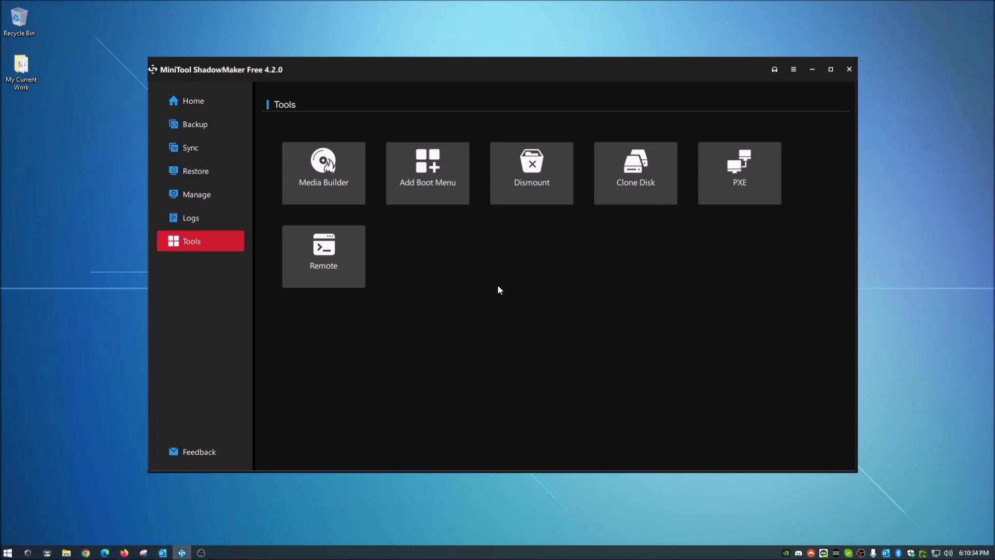
Open the Clone Disk tool from the Tools page, then cancel the four-disk source picker without cloning
{"action": "left_click", "coordinate": [191, 241]}
{"action": "left_click", "coordinate": [633, 165]}
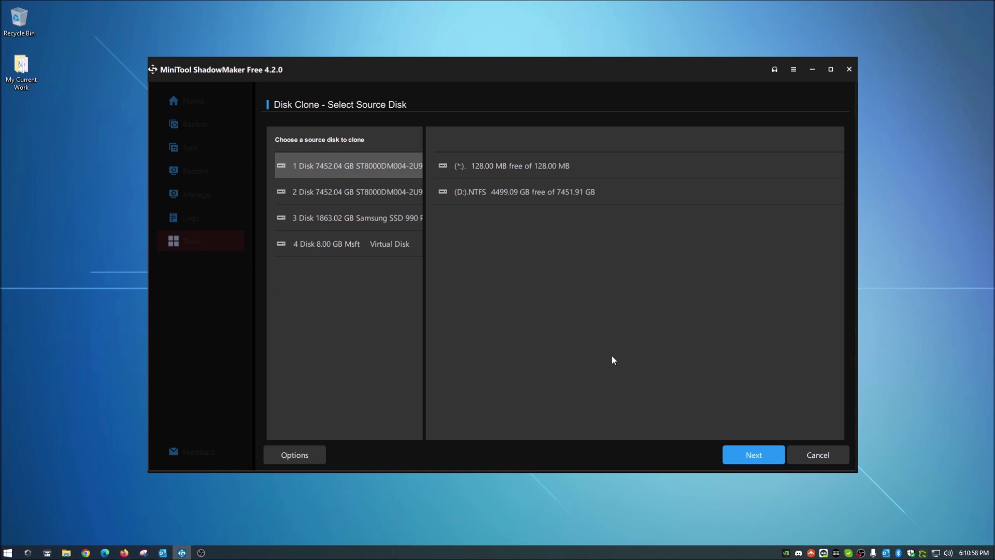
{"action": "left_click", "coordinate": [820, 458]}
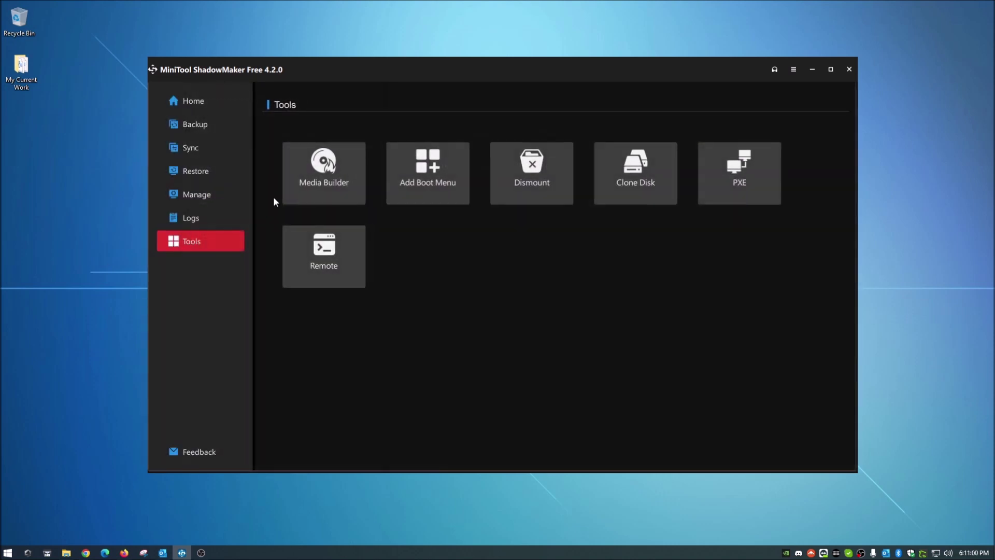
{"action": "left_click", "coordinate": [197, 125]}
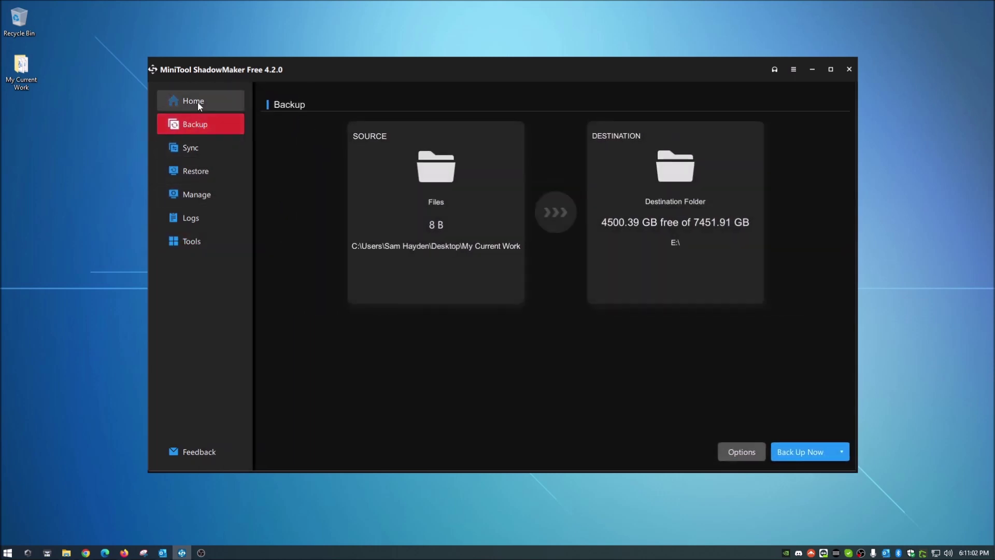
{"action": "left_click", "coordinate": [197, 101]}
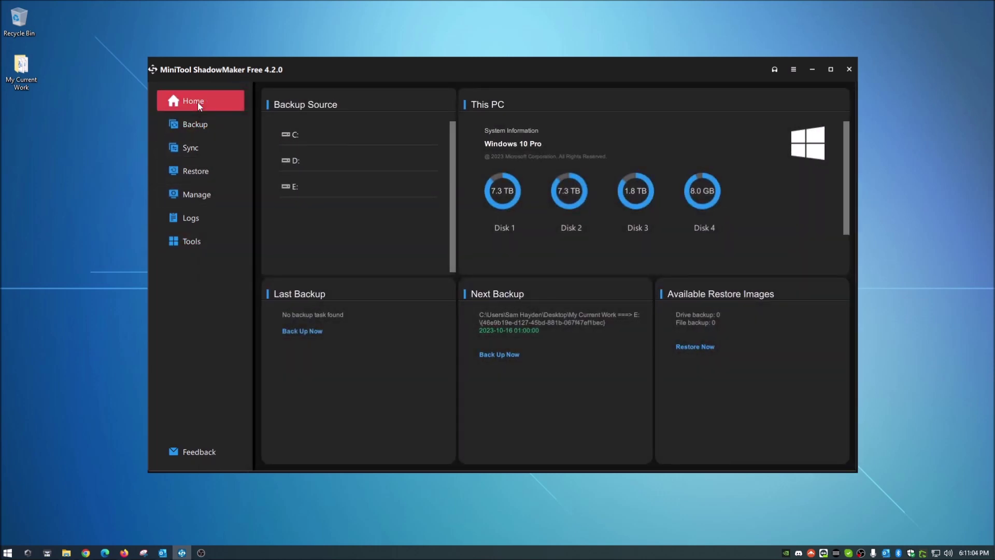